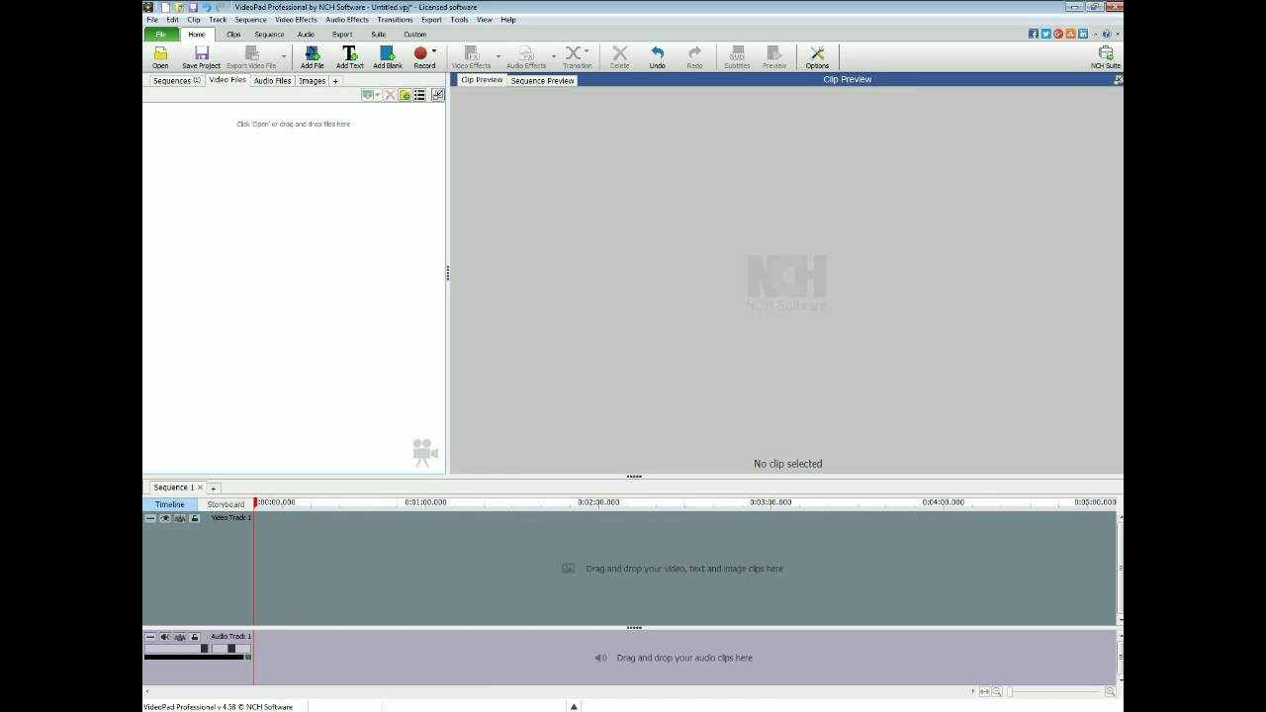
# Step: Import Untitled.flv and place it on Video Track 1 of the sequence
pyautogui.click(312, 57)
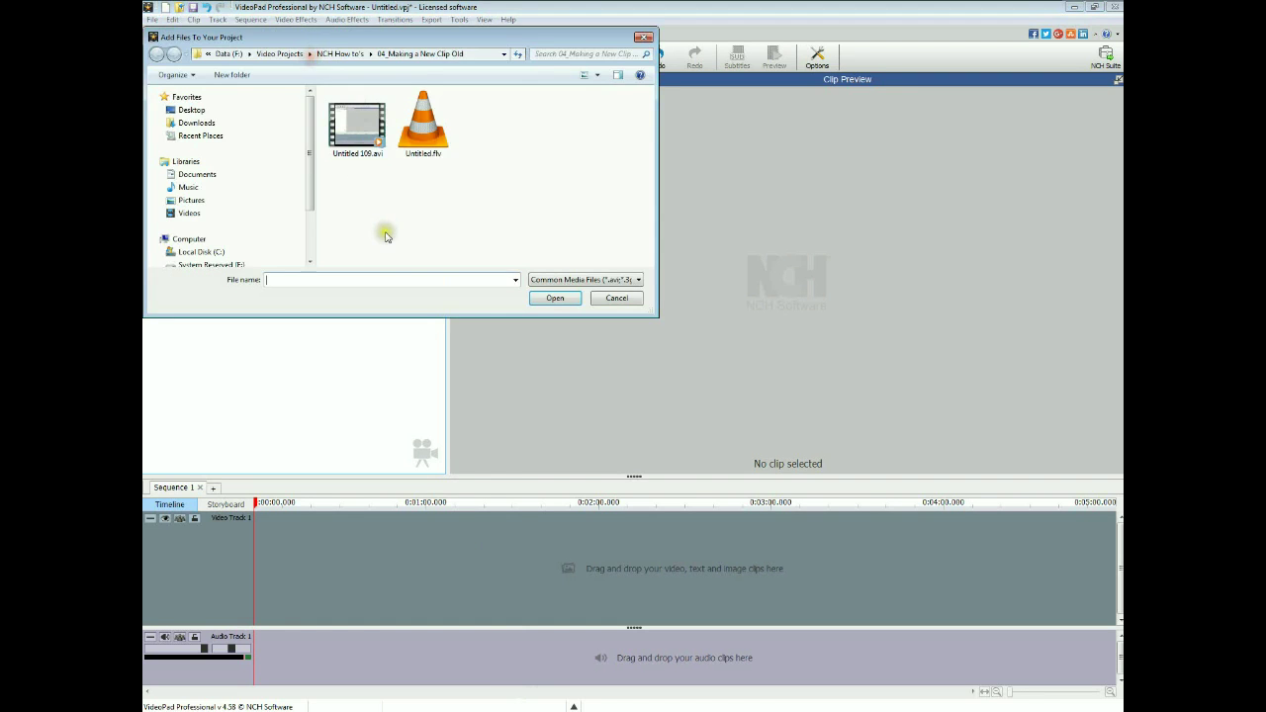
pyautogui.click(423, 149)
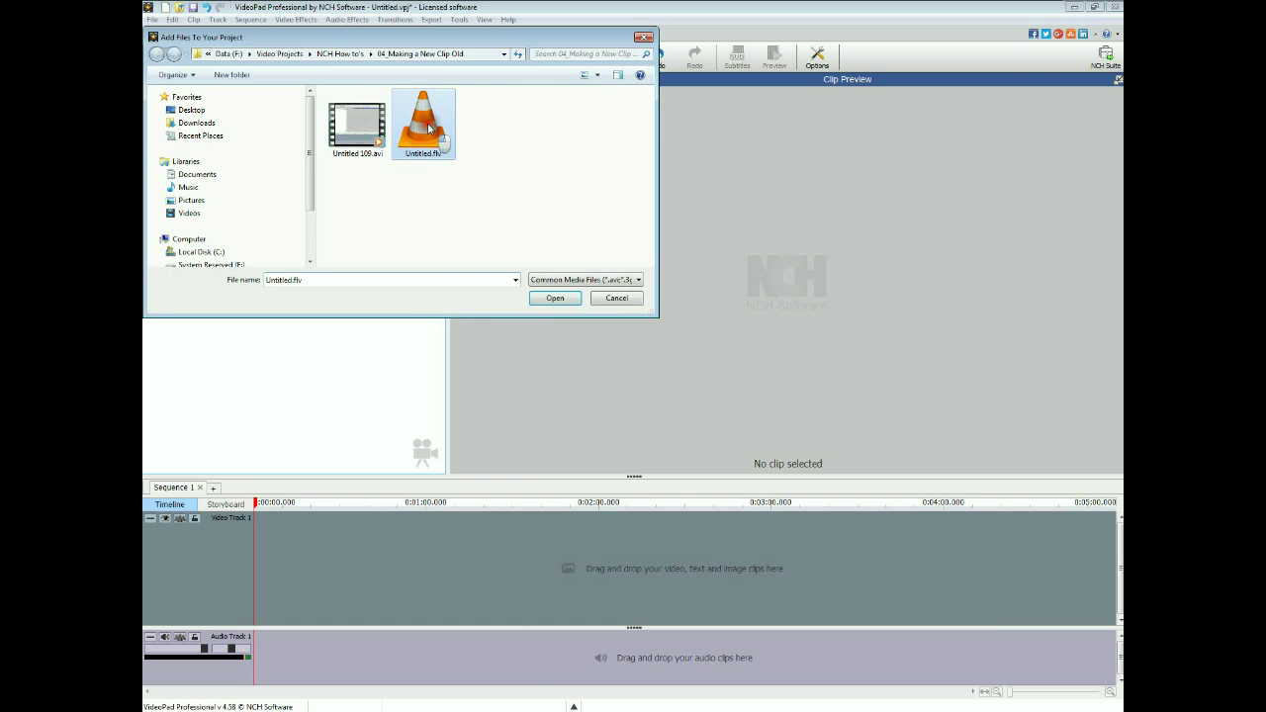
pyautogui.click(550, 300)
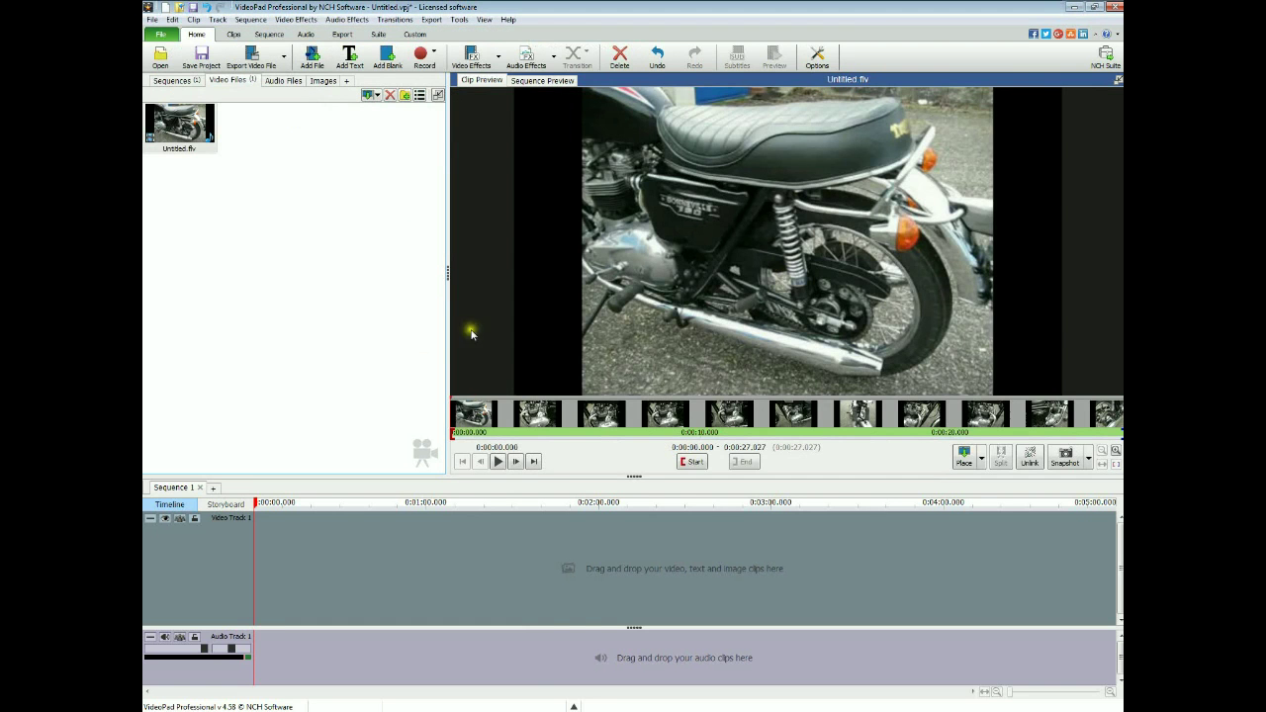
pyautogui.moveTo(203, 143); pyautogui.dragTo(285, 576)
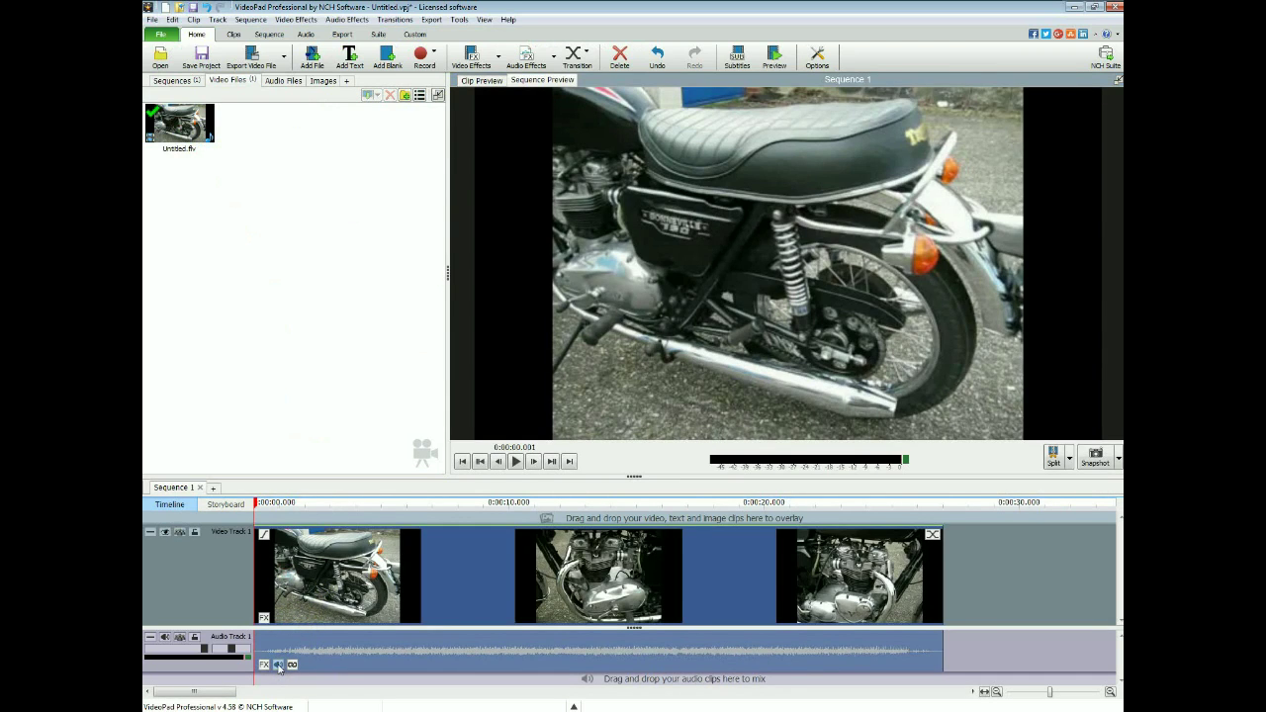
# Step: Lower the audio clip's volume, then play the sequence from the start
pyautogui.click(277, 664)
pyautogui.moveTo(702, 347); pyautogui.dragTo(580, 362)
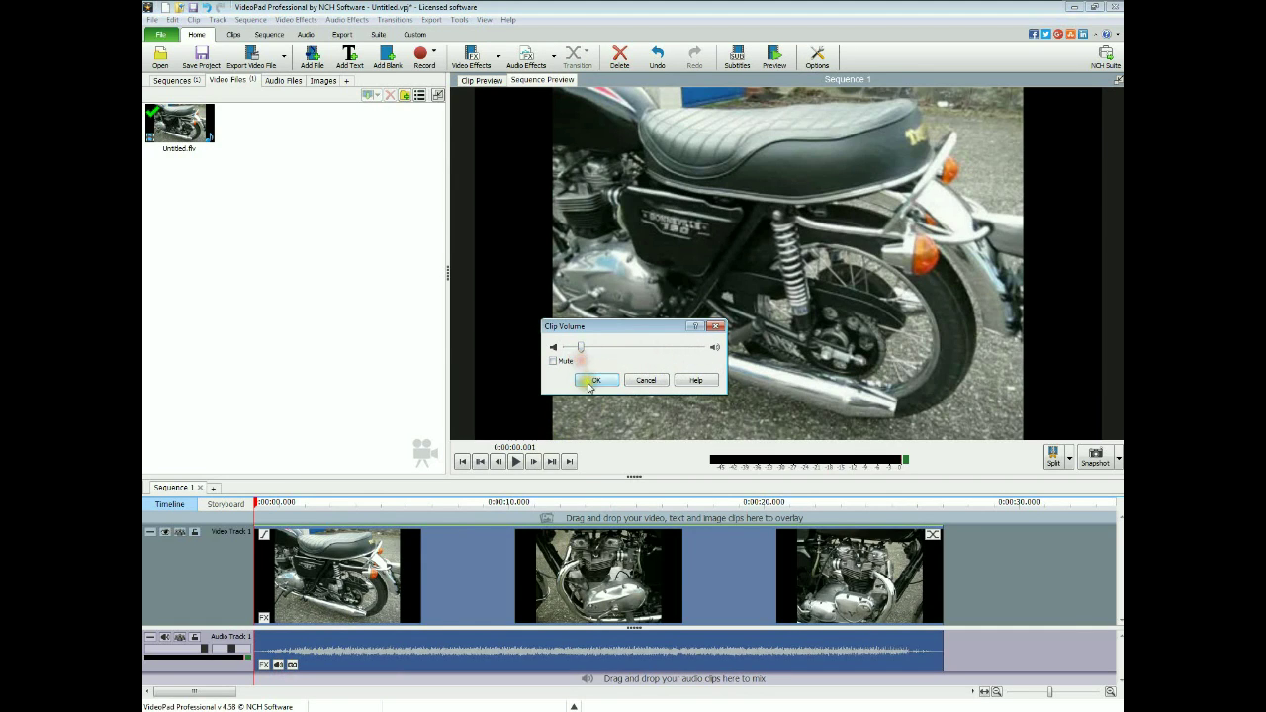
pyautogui.click(594, 381)
pyautogui.scroll(-2, 354, 598)
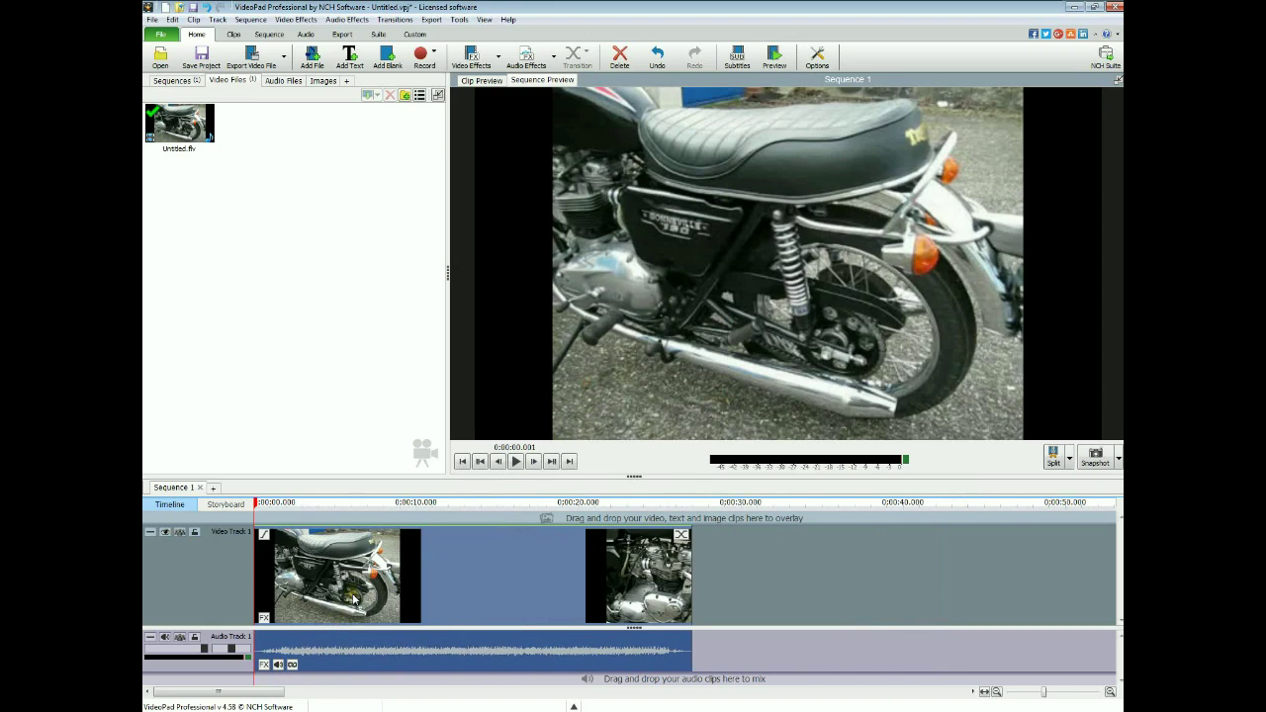
pyautogui.press('space')
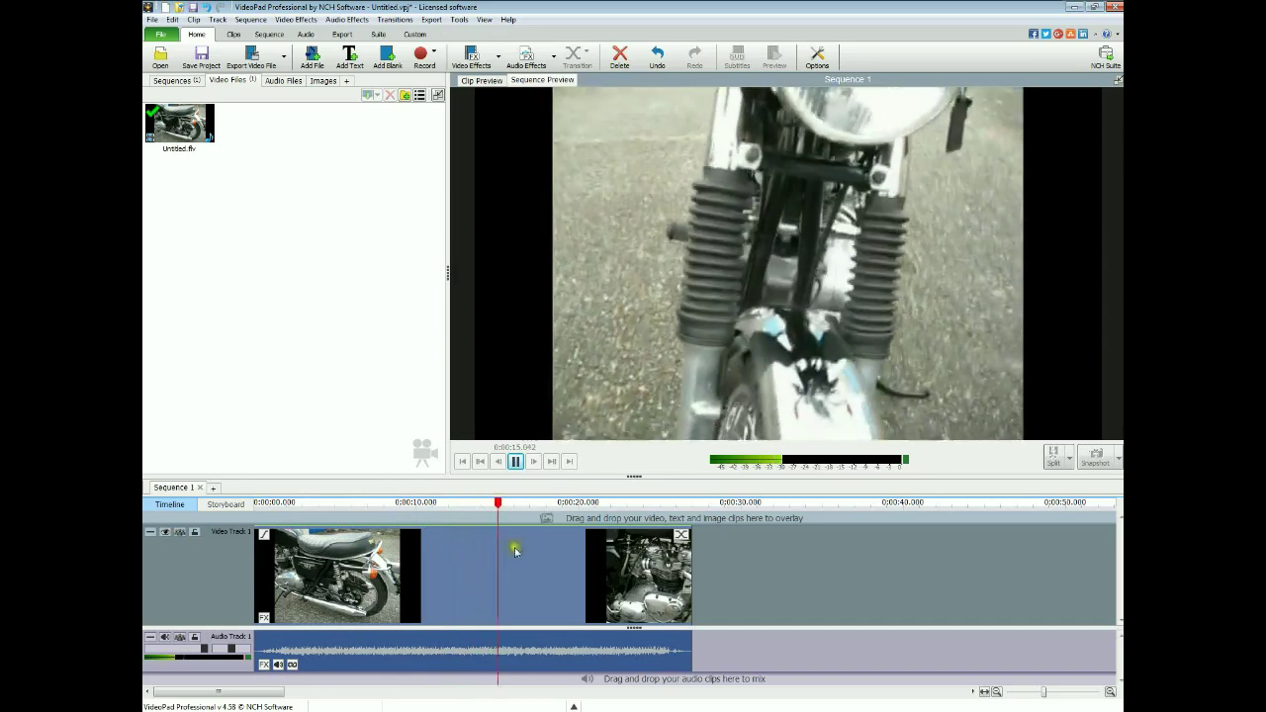
pyautogui.click(516, 462)
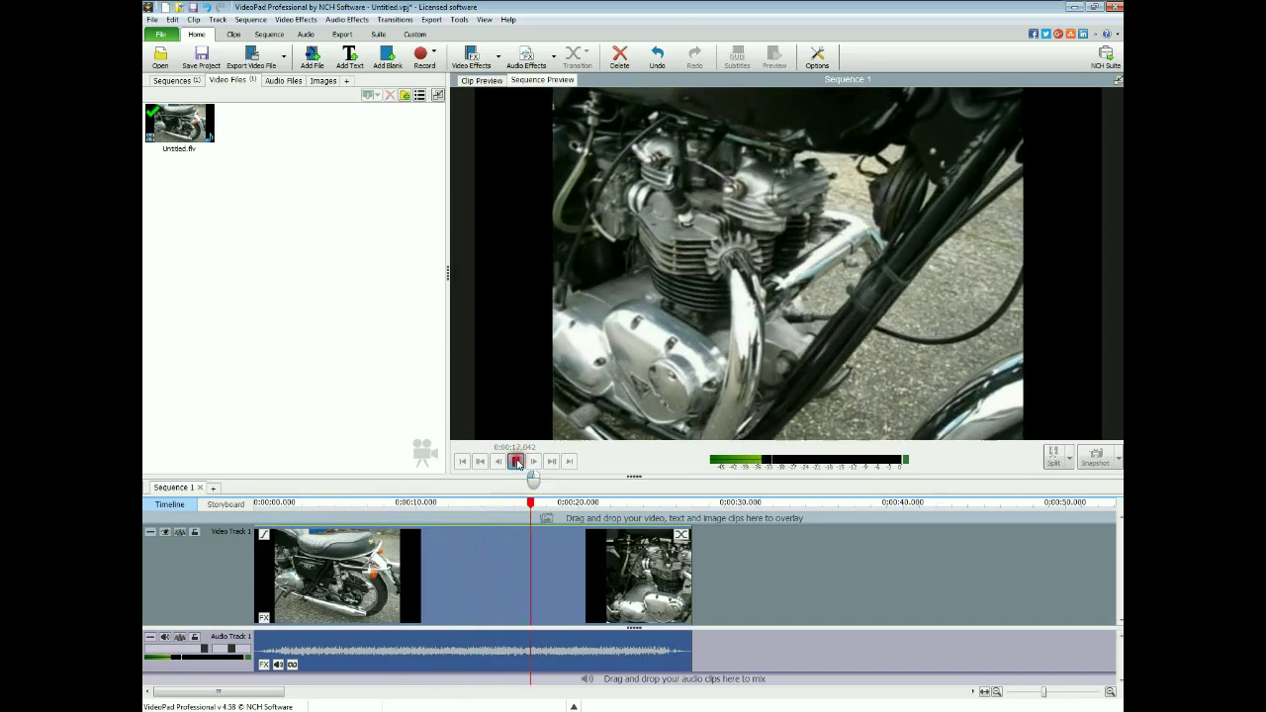
pyautogui.moveTo(522, 503); pyautogui.dragTo(247, 516)
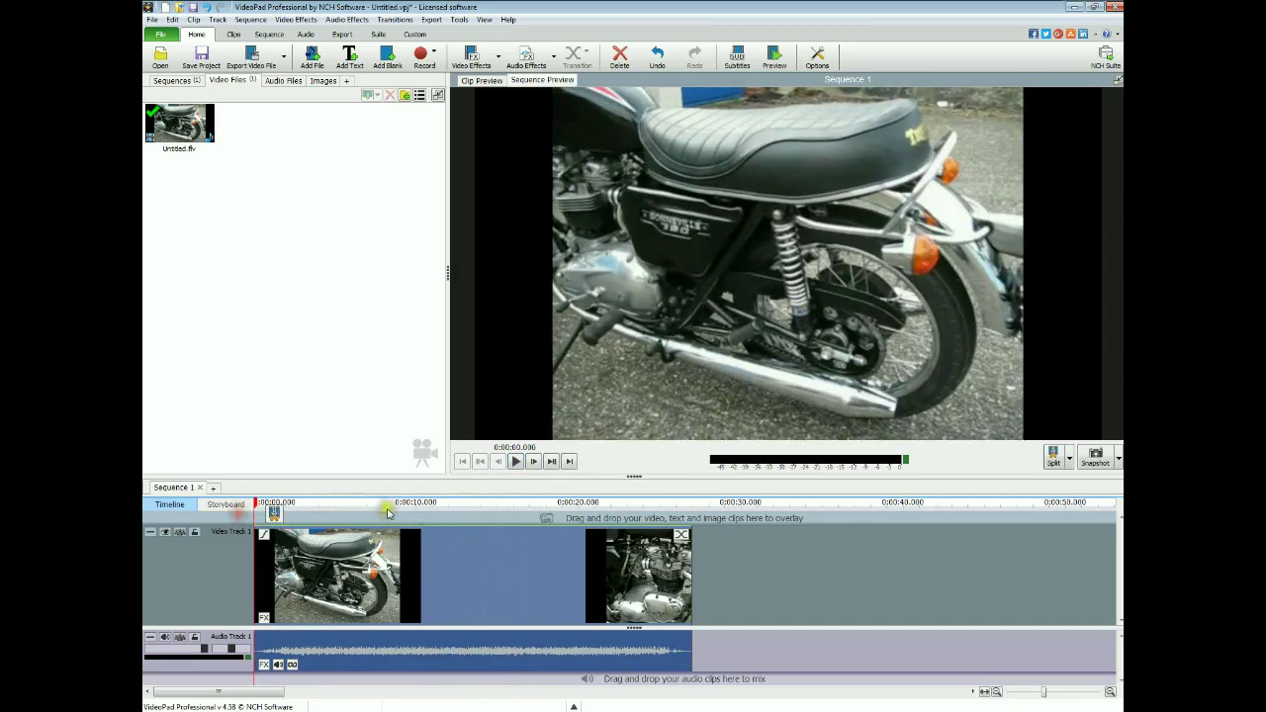
pyautogui.click(263, 620)
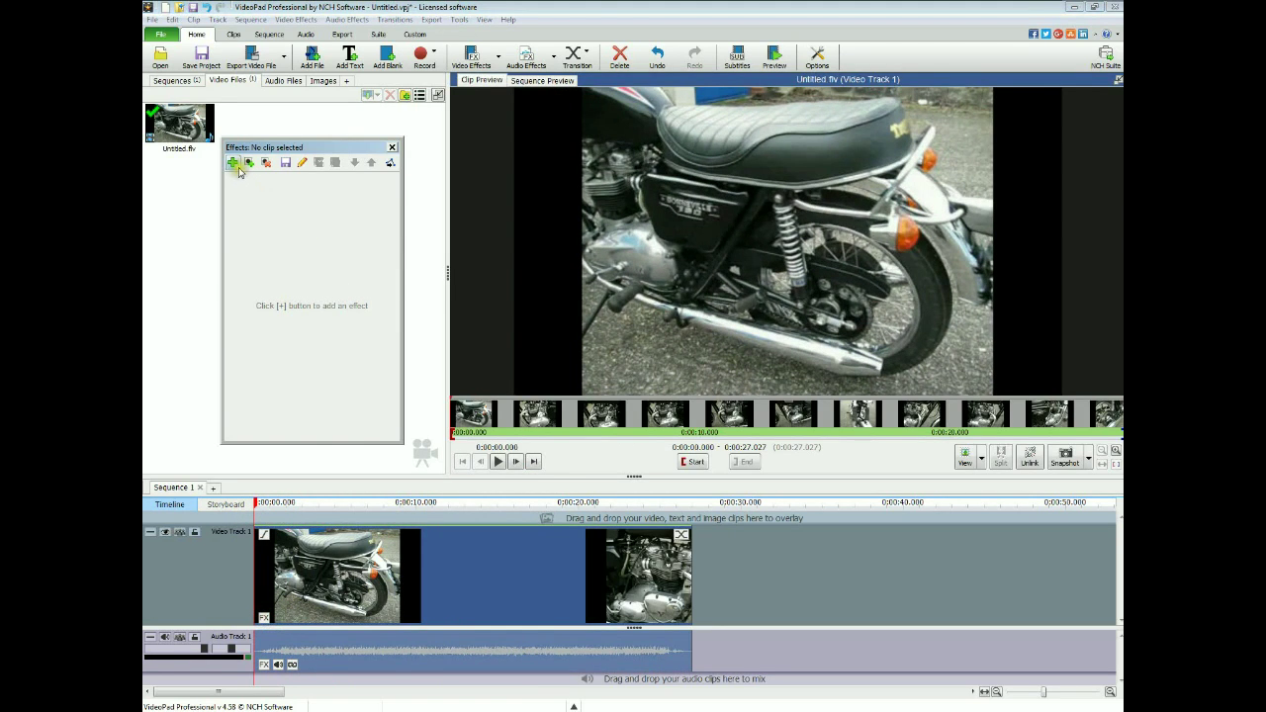
# Step: Apply the Old Film effect to the motorcycle clip and preview it
pyautogui.click(230, 163)
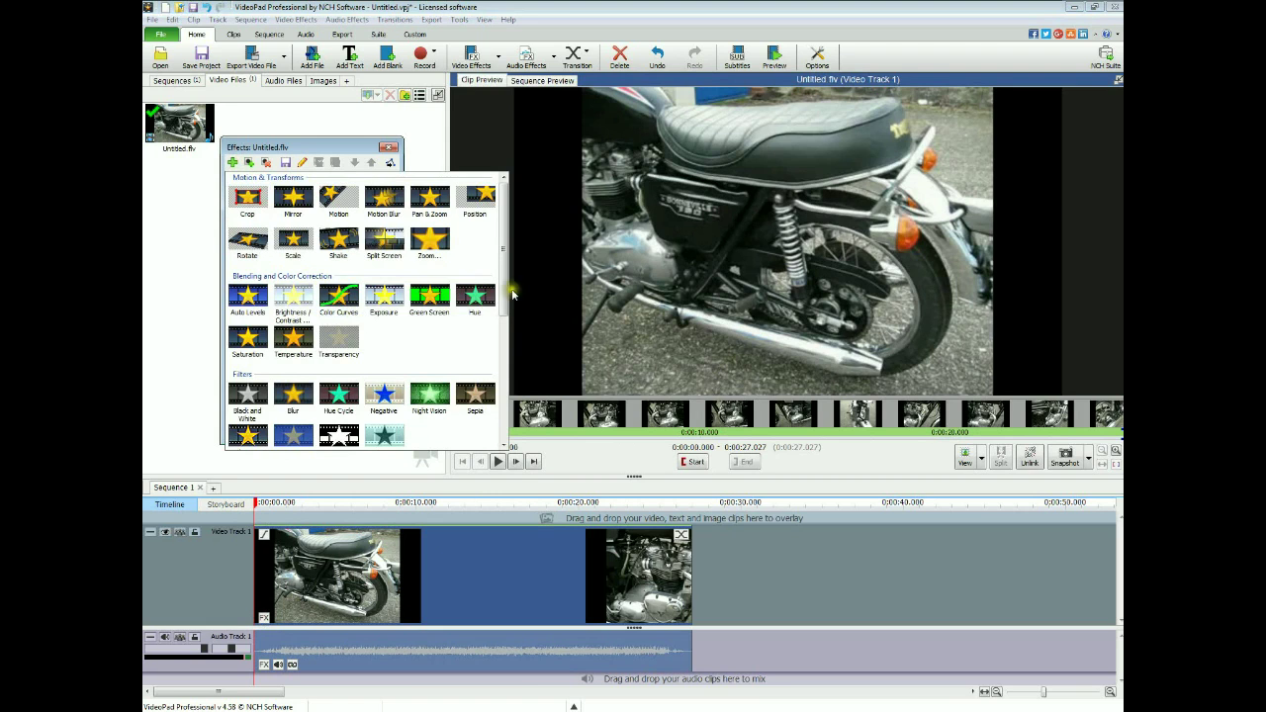
pyautogui.moveTo(505, 260); pyautogui.dragTo(486, 401)
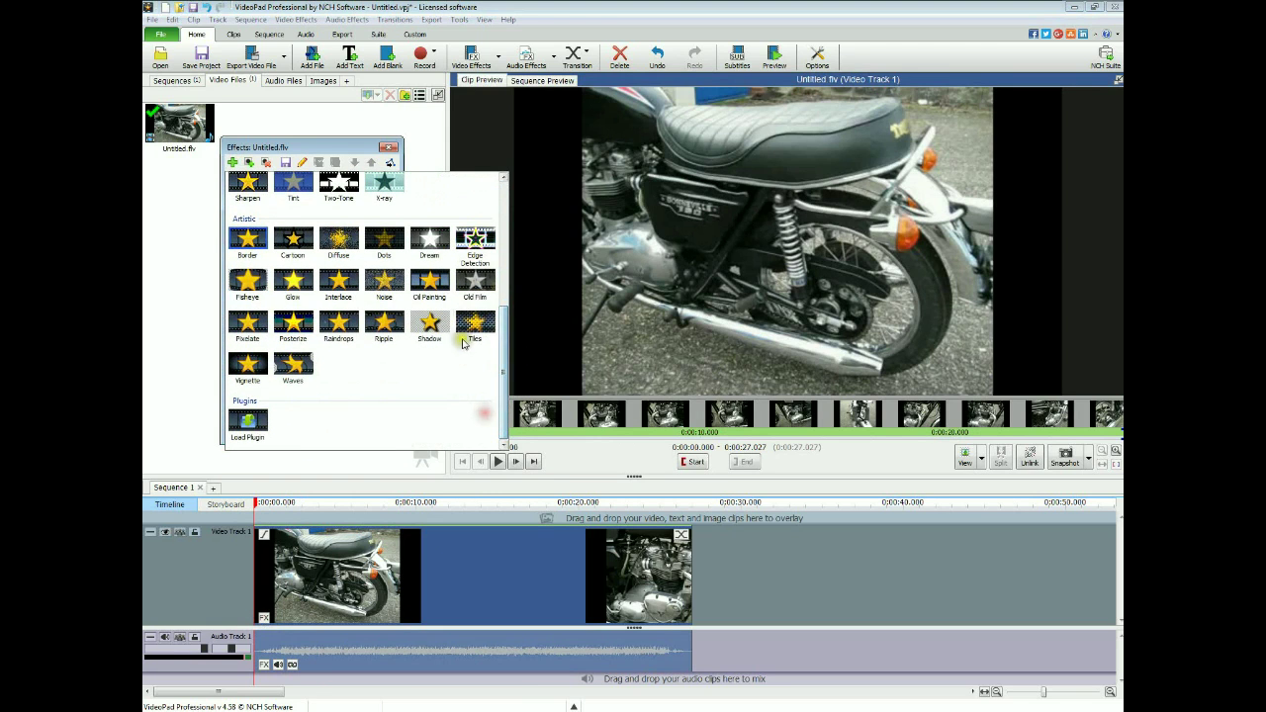
pyautogui.click(476, 281)
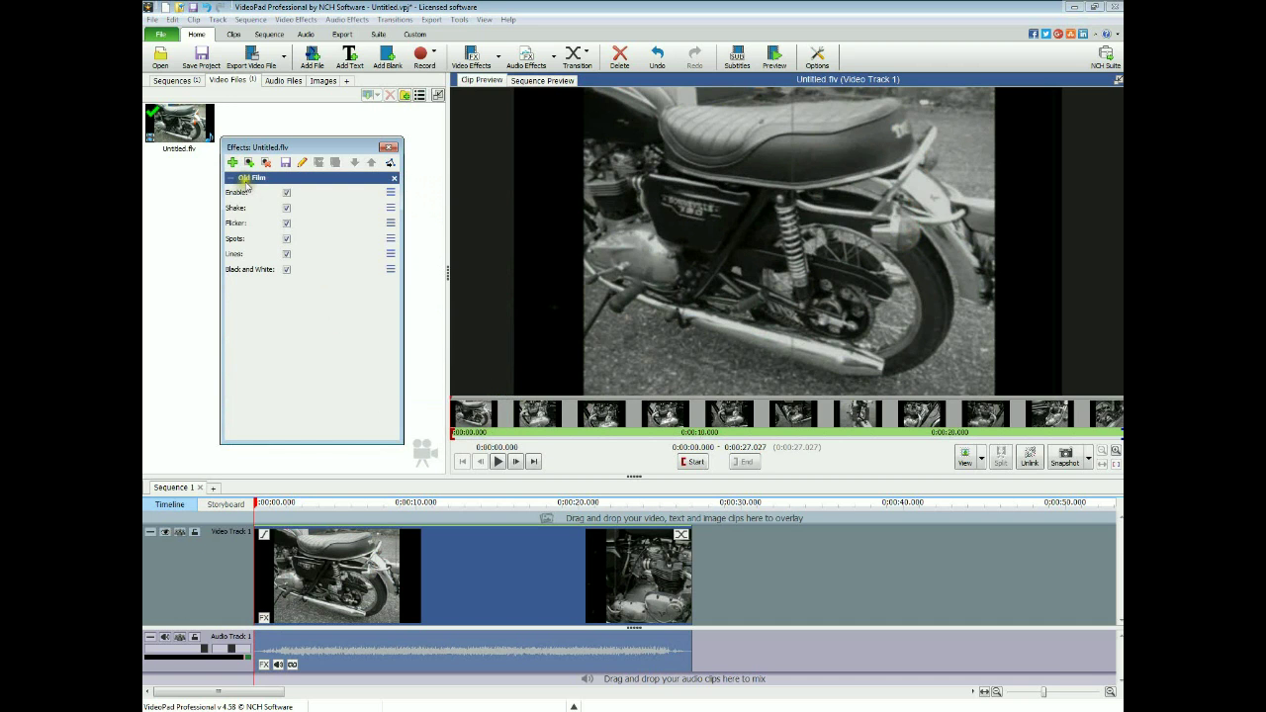
pyautogui.click(497, 462)
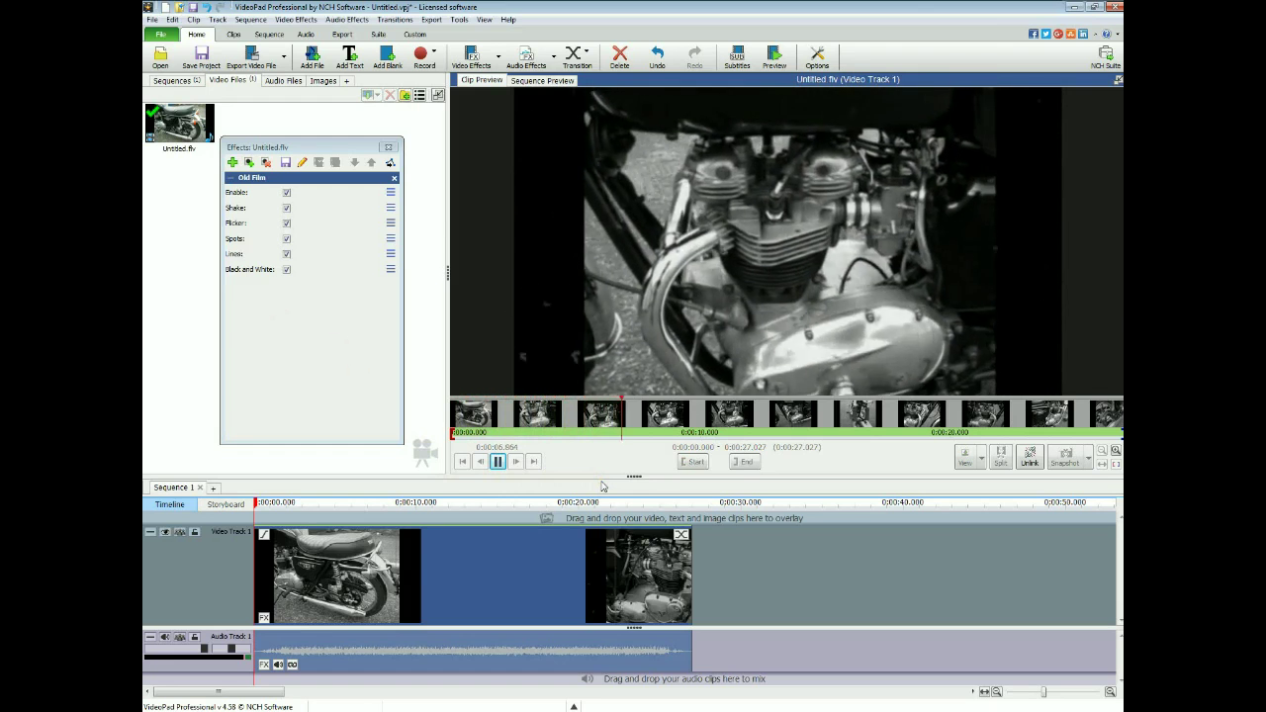
pyautogui.click(499, 462)
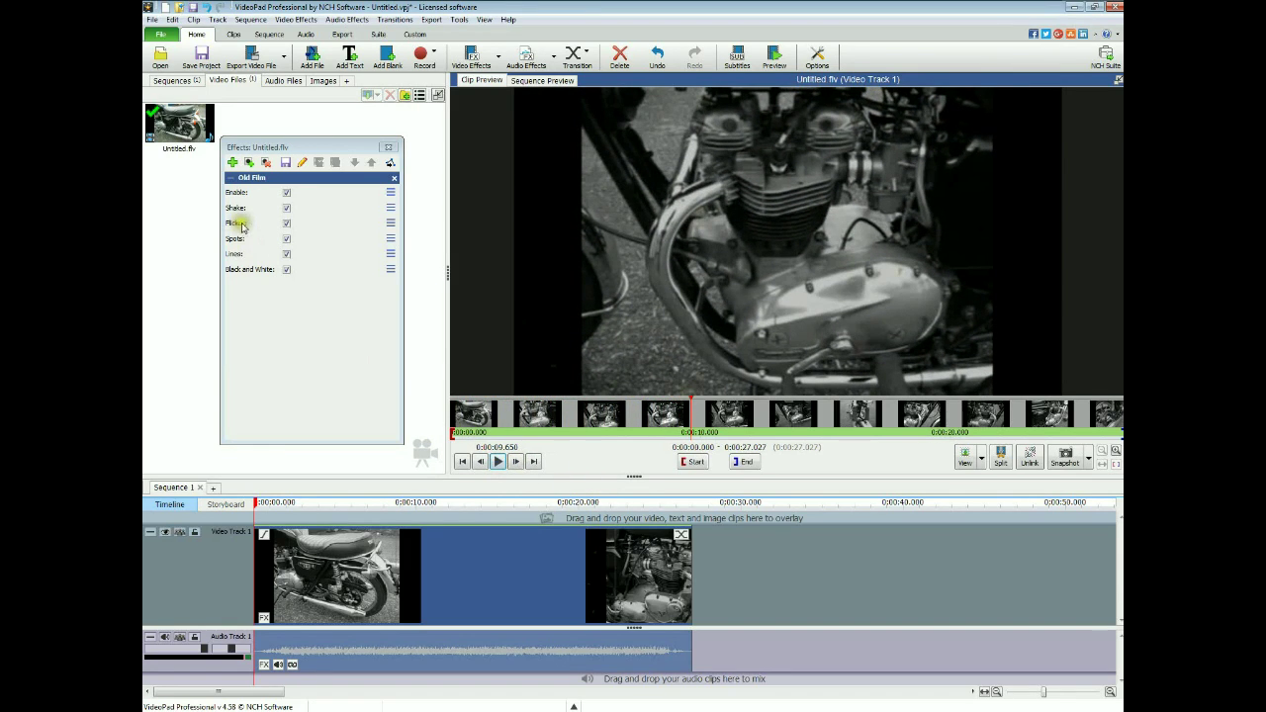
# Step: Turn off Old Film's Flicker and replay the clip from its start to check
pyautogui.click(286, 222)
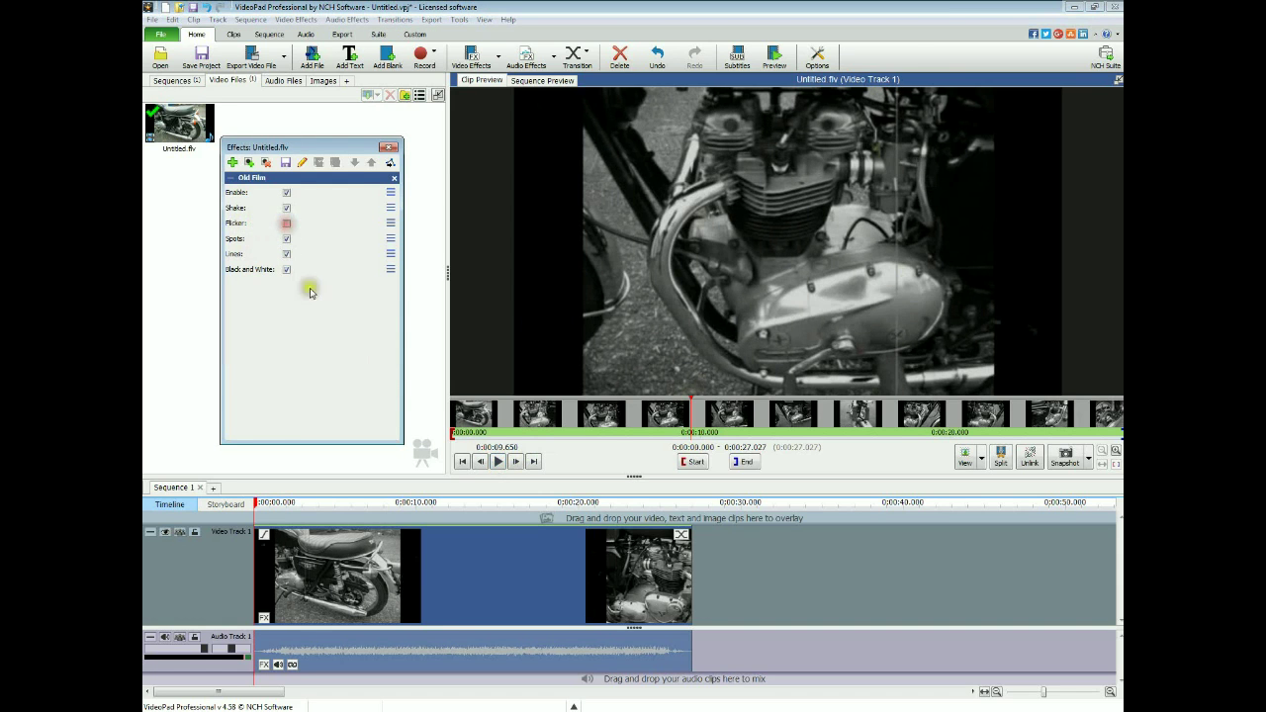
pyautogui.click(465, 461)
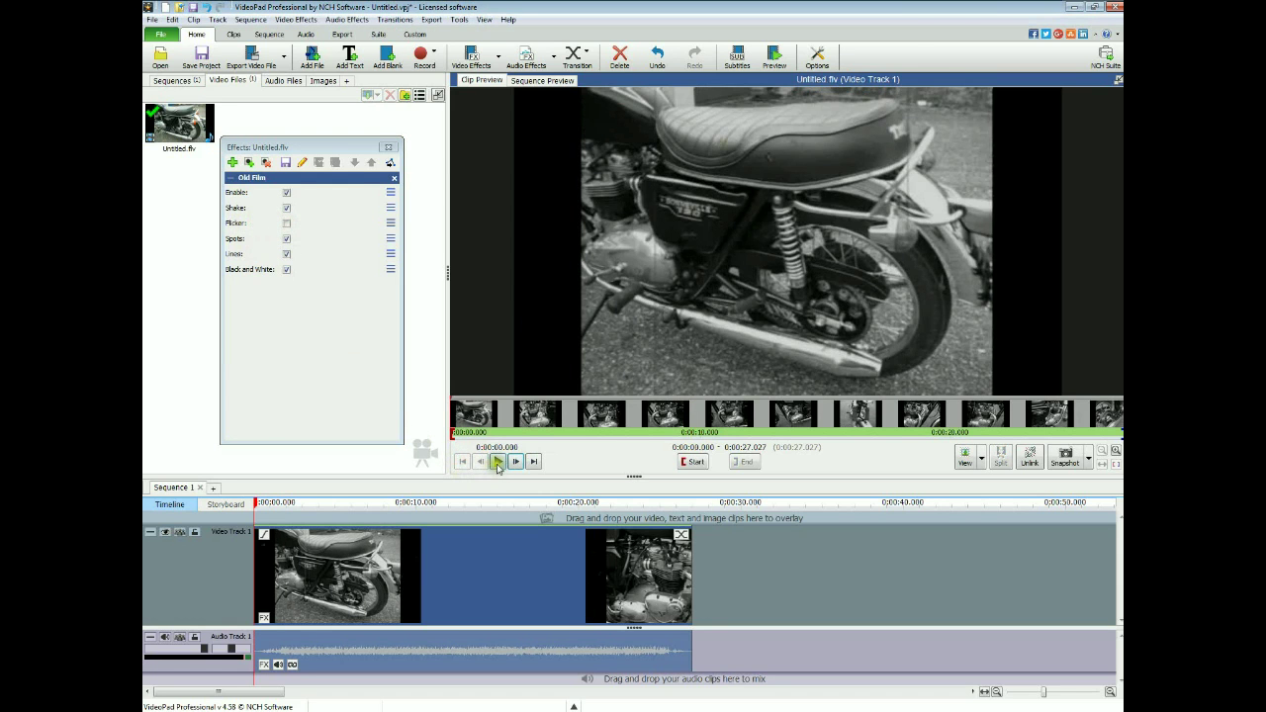
pyautogui.click(498, 461)
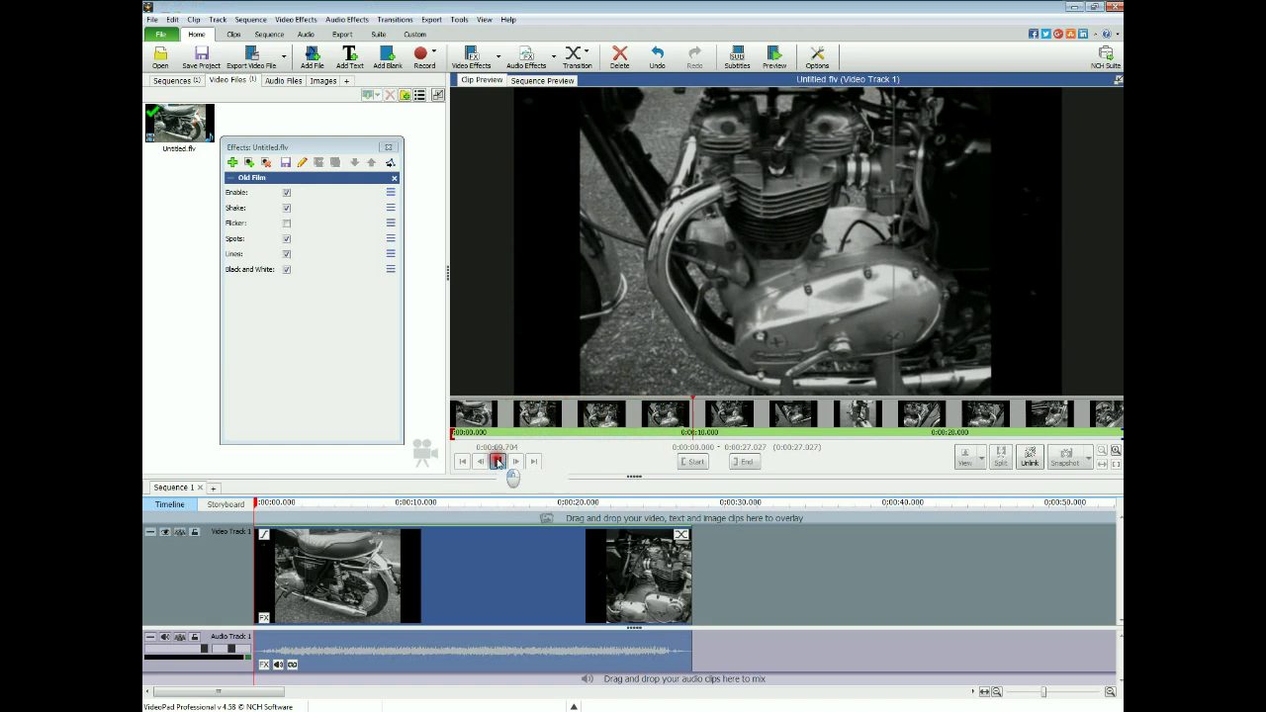
pyautogui.click(498, 461)
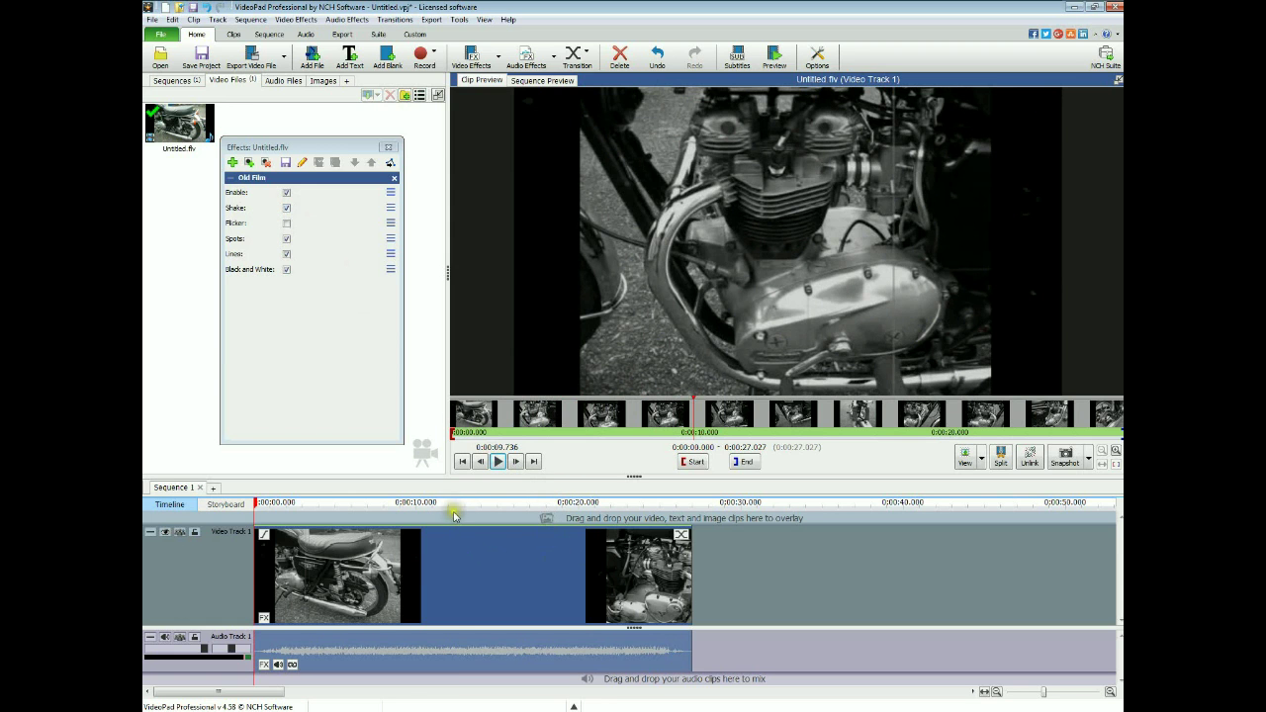
pyautogui.moveTo(454, 515); pyautogui.dragTo(239, 499)
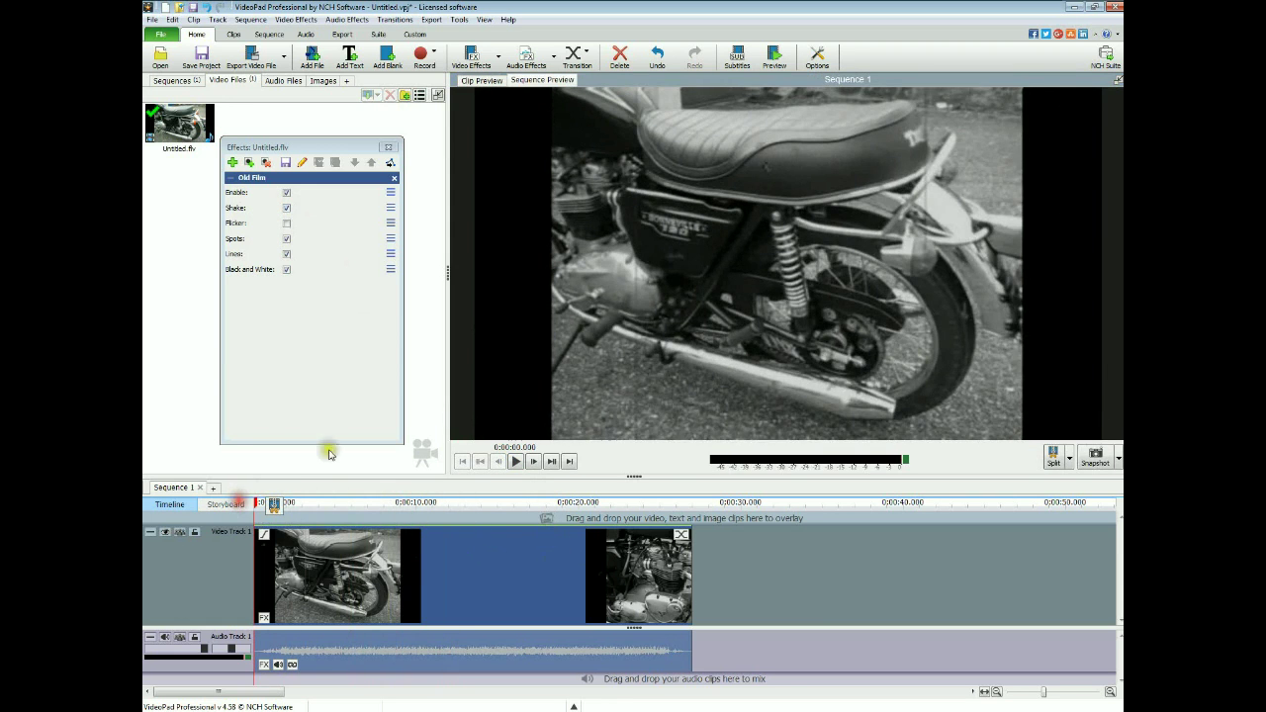
# Step: Add the Artistic Vignette effect to the clip and raise its Strength to 2.43
pyautogui.click(232, 162)
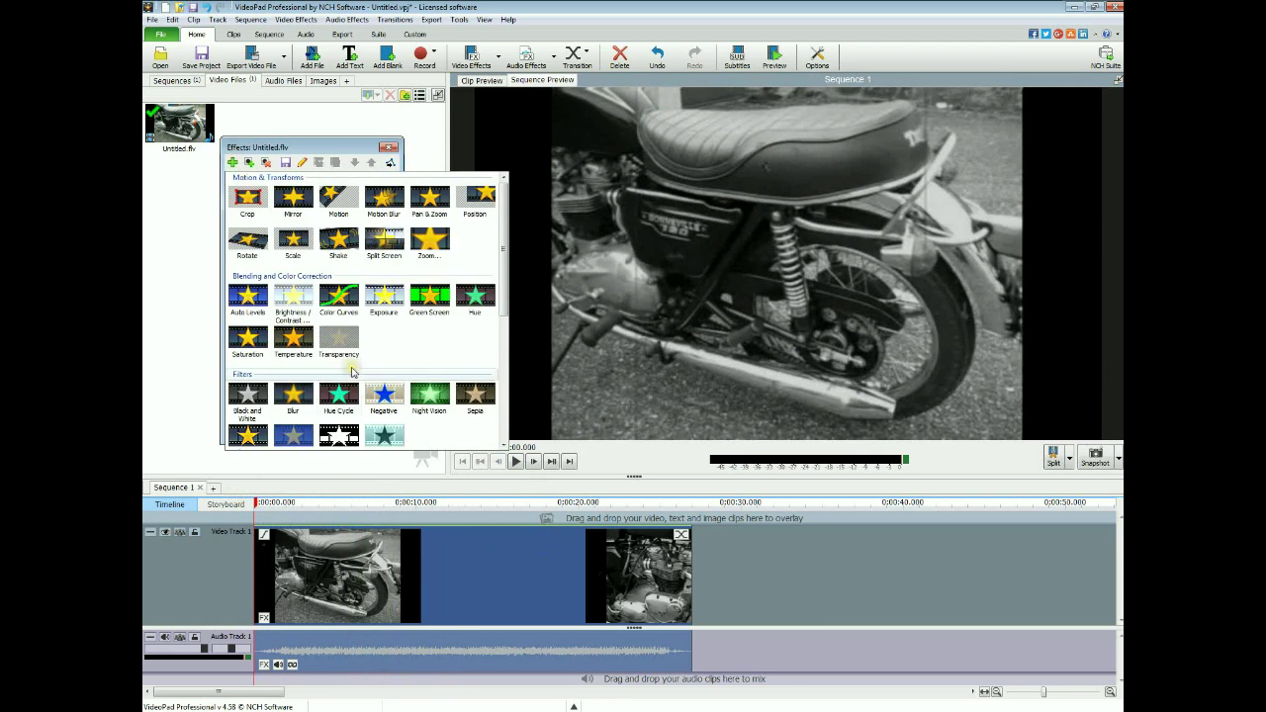
pyautogui.moveTo(501, 283); pyautogui.dragTo(495, 404)
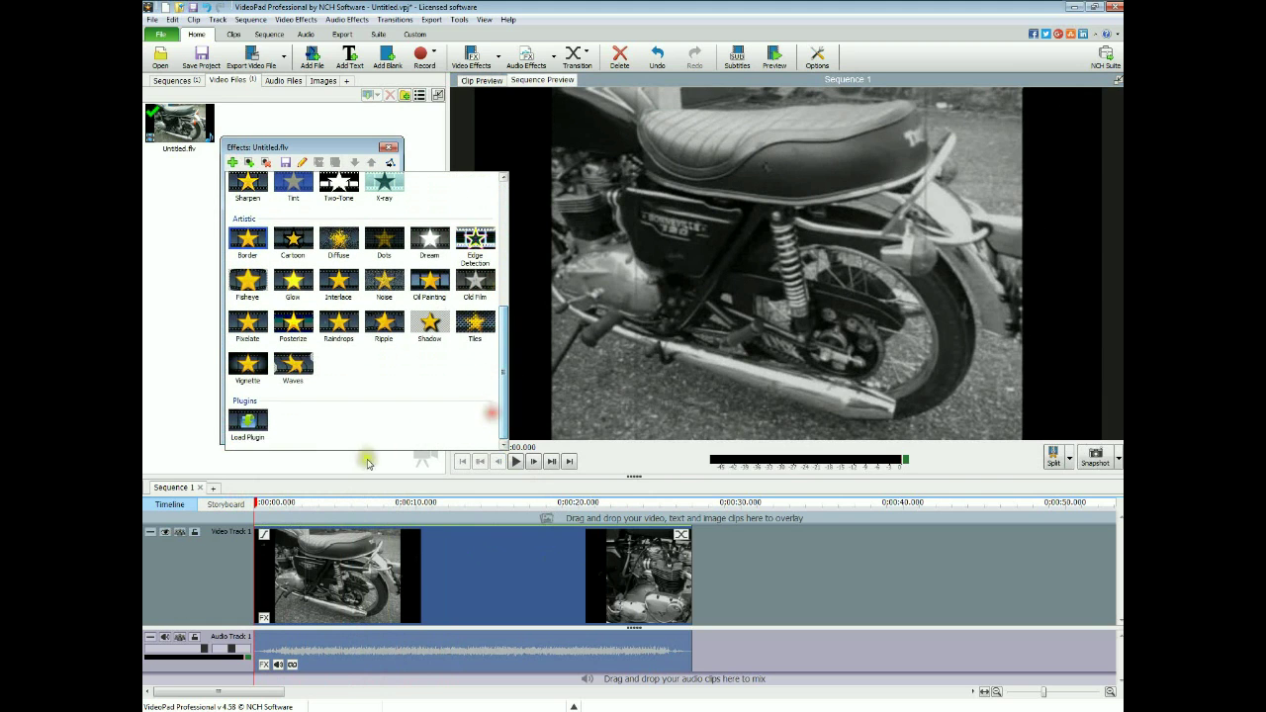
pyautogui.click(247, 366)
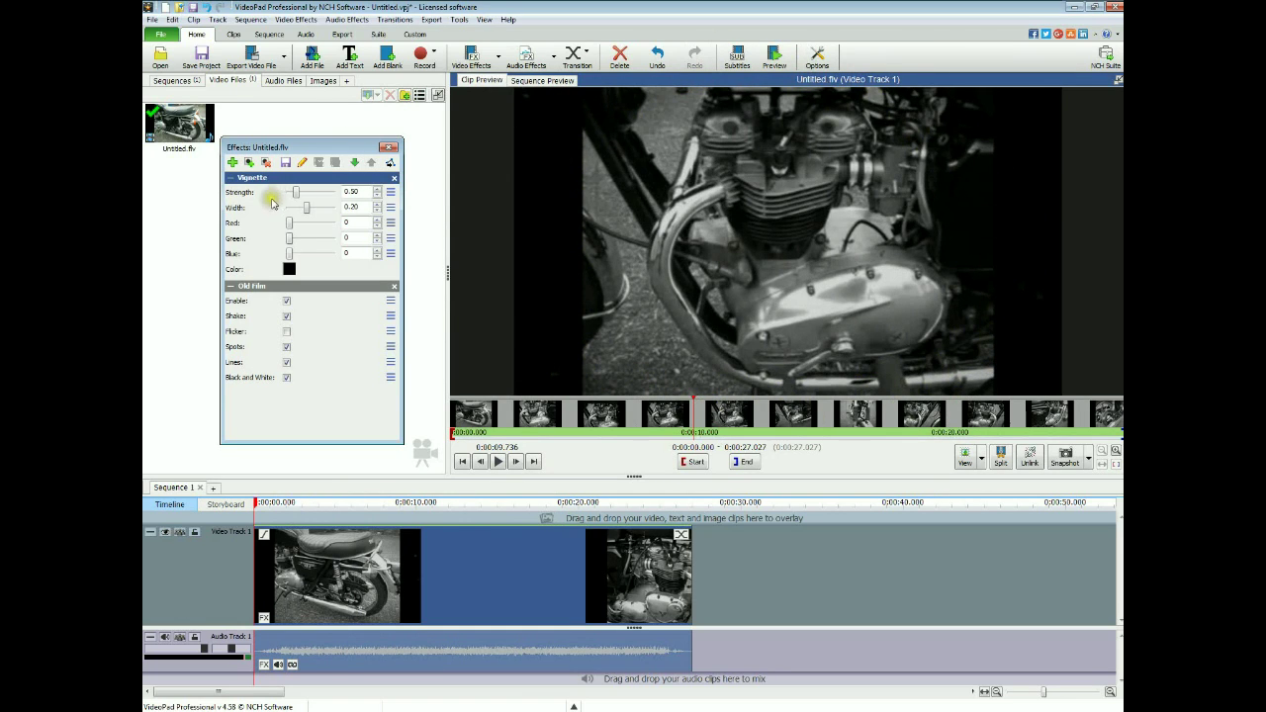
pyautogui.moveTo(296, 192); pyautogui.dragTo(325, 194)
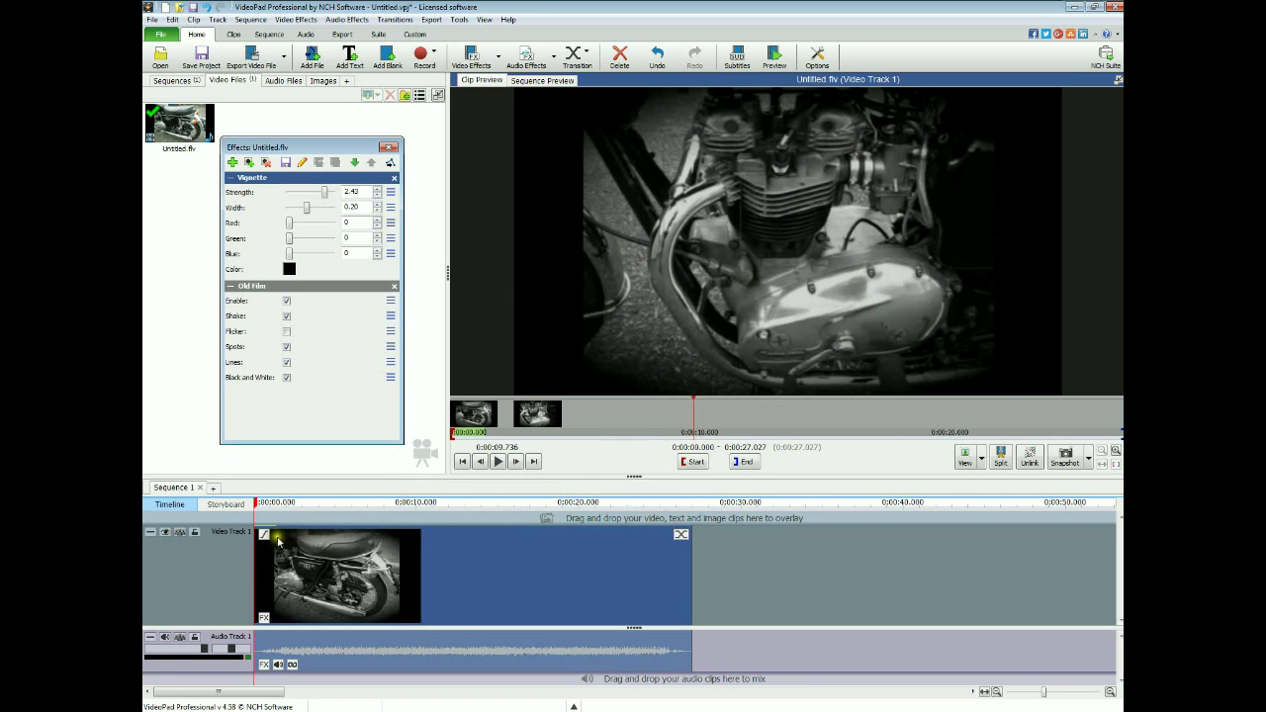
pyautogui.click(542, 80)
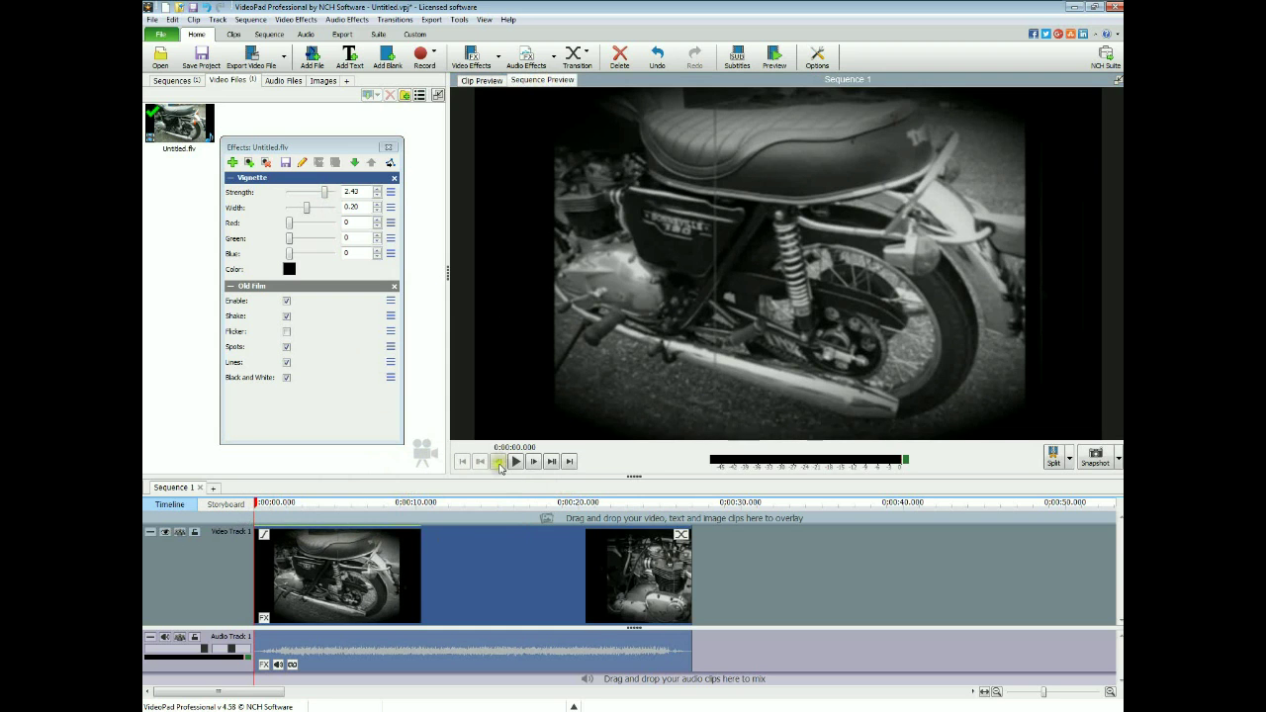
# Step: Play Sequence 1 with Old Film and Vignette, then replay it from the start and pause
pyautogui.click(516, 462)
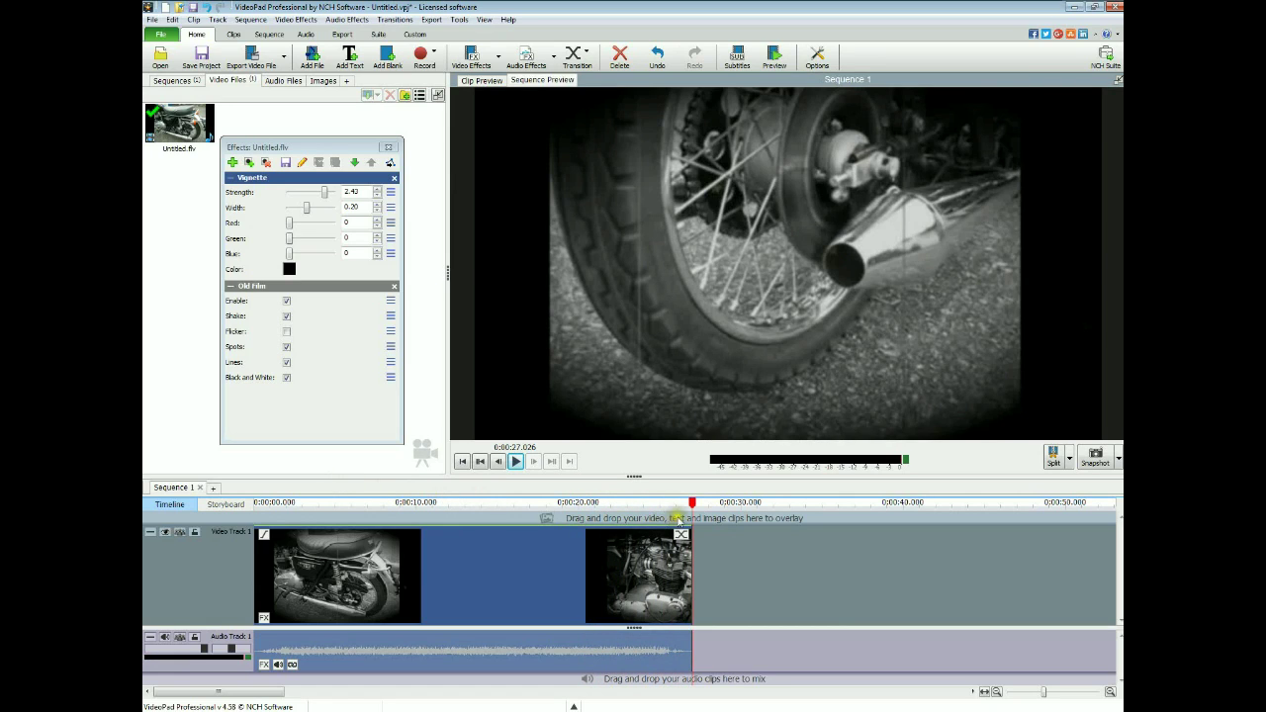
pyautogui.moveTo(692, 505); pyautogui.dragTo(255, 506)
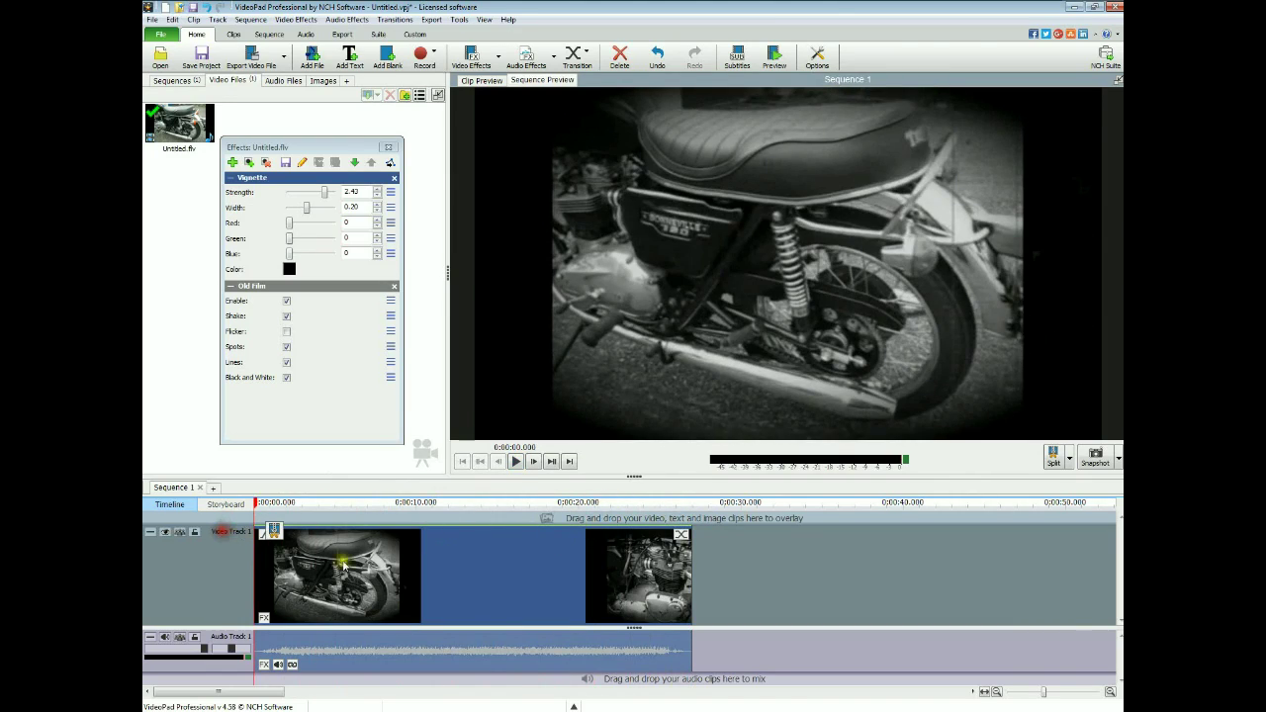
pyautogui.click(515, 462)
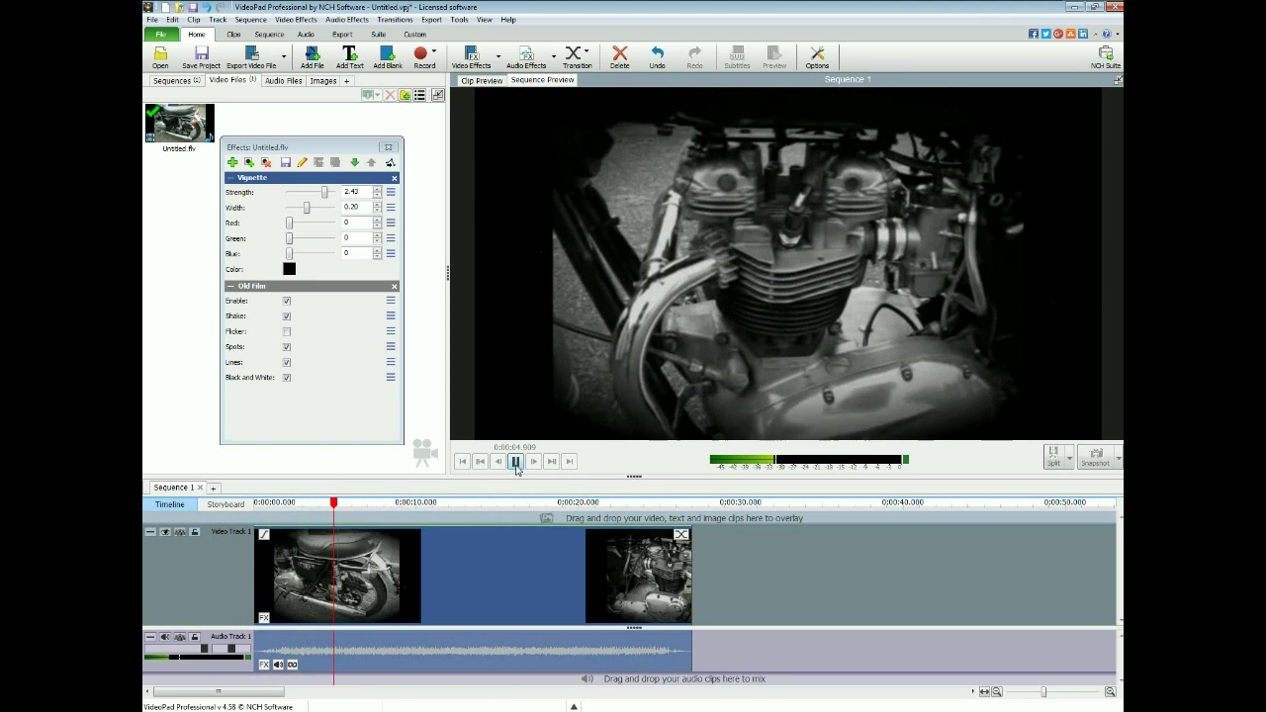
pyautogui.click(515, 462)
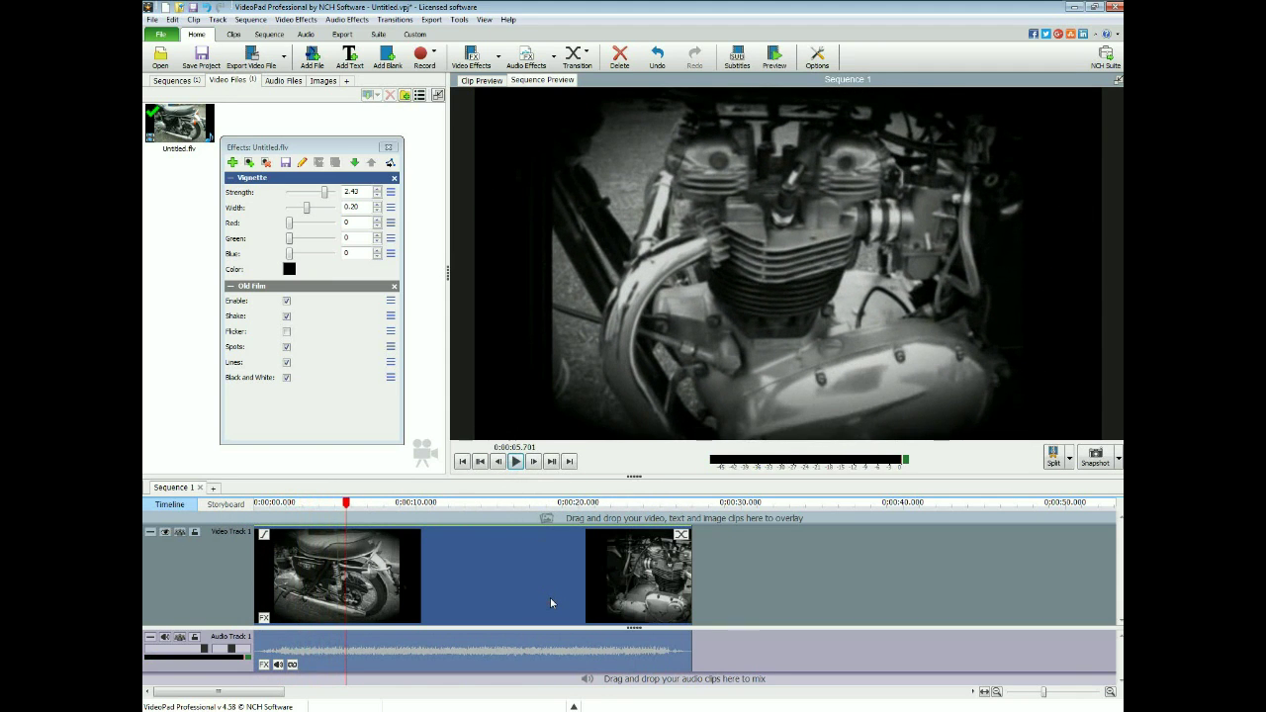